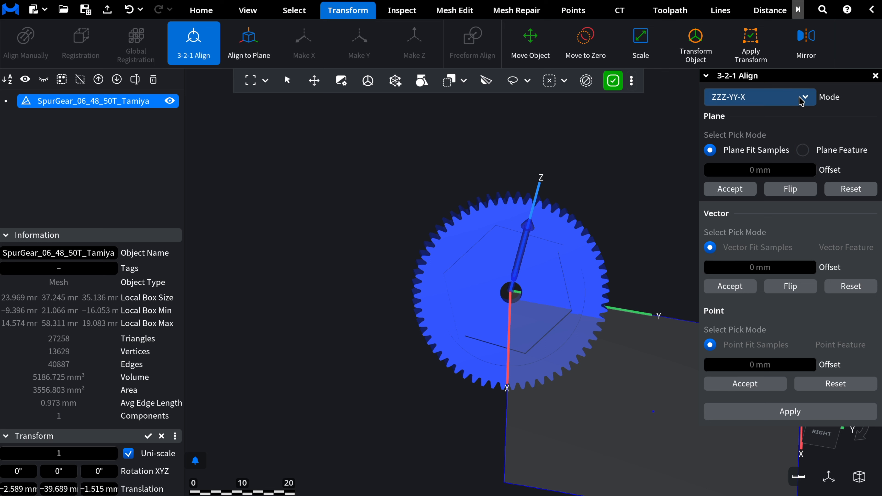
- Pick three plane fit samples on the gear's hexagon-marked face, using the ZZZ-YY-X alignment mode
left_click(805, 99)
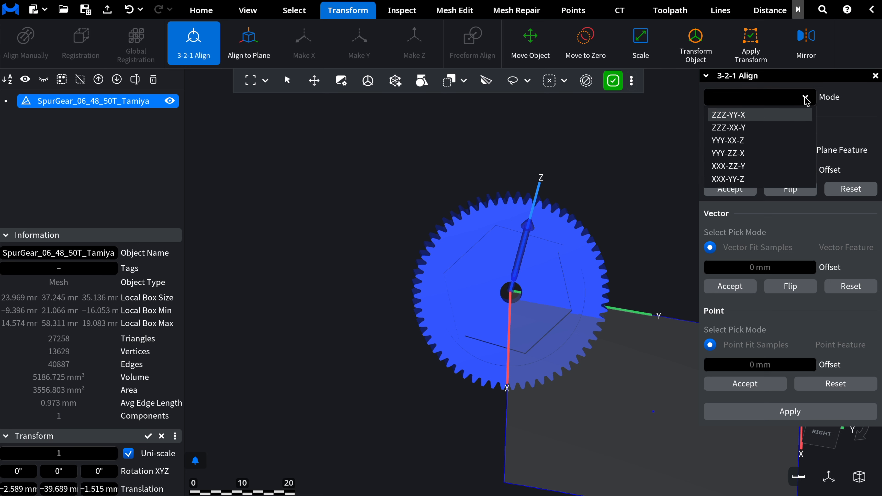
left_click(806, 101)
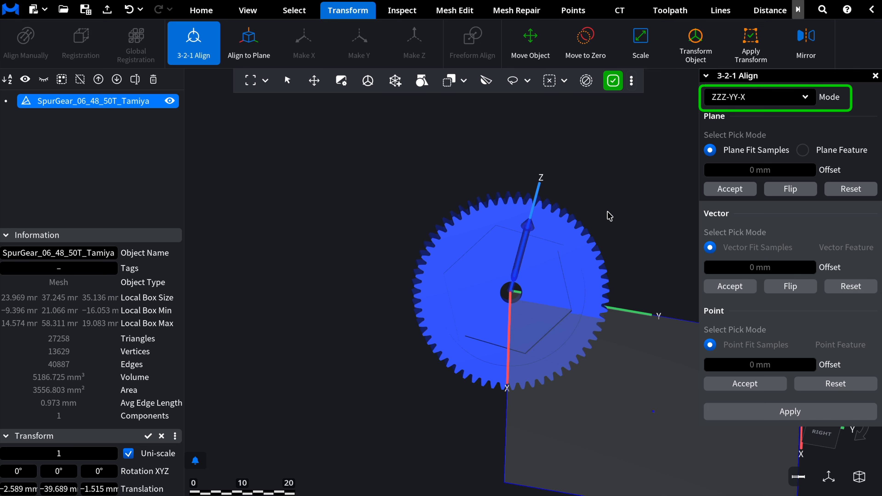
scroll(608, 216, "up", 5)
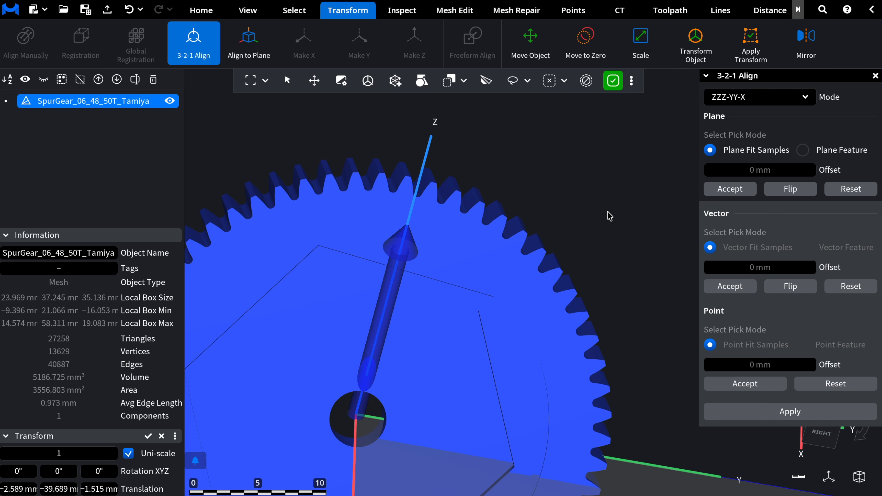
right_click_drag(677, 158, 671, 139)
left_click(388, 224)
left_click(549, 265)
left_click(596, 421)
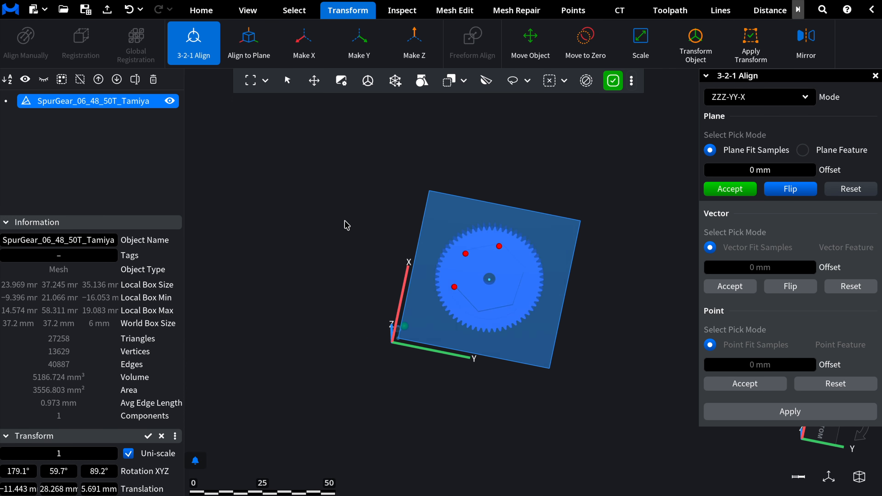
- Try a fourth plane sample on the gear face, undo it and accept the plane from the first three
left_click(479, 310)
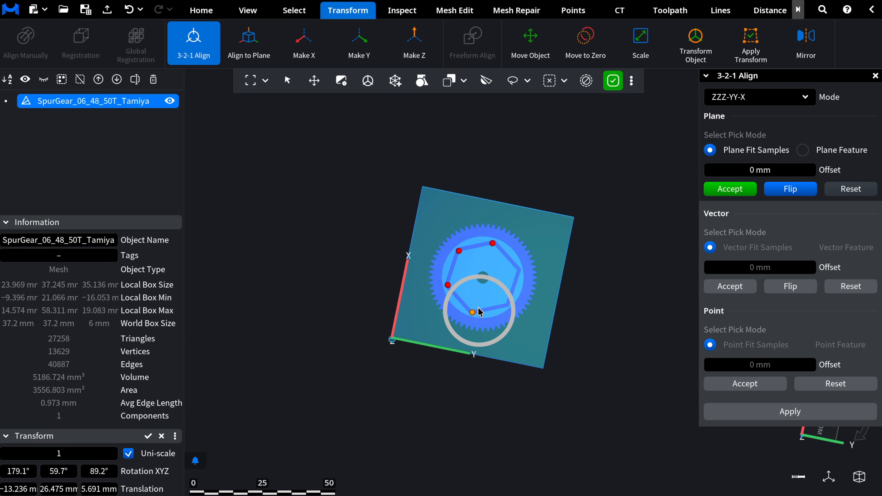
key("ctrl+z")
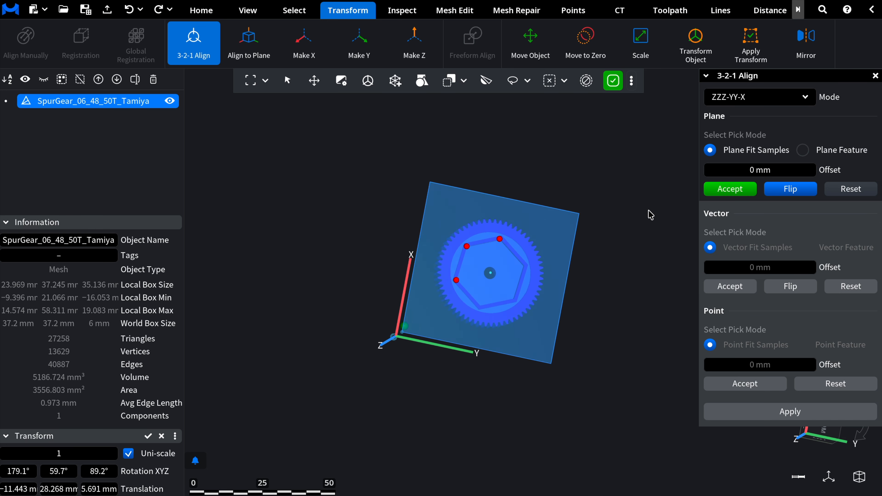
left_click(718, 191)
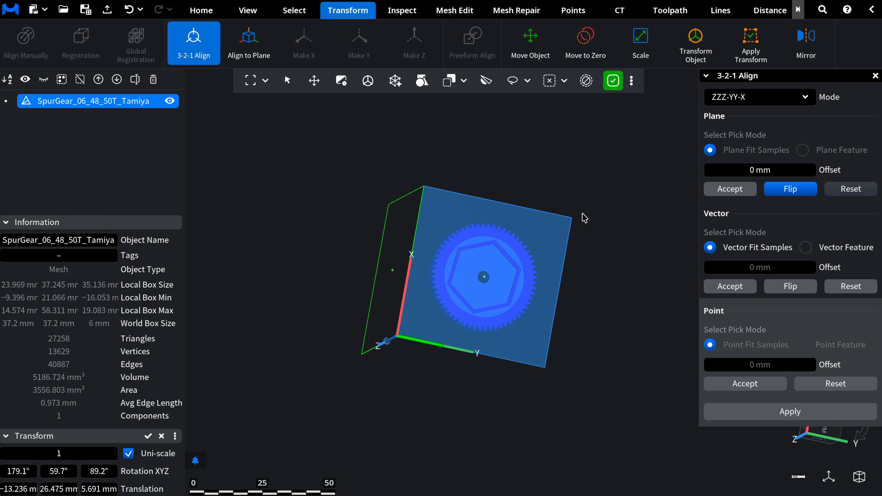
- Fit the alignment vector with two samples at the ends of one straight edge of the gear's hexagon
middle_click_drag(573, 349, 494, 373)
scroll(495, 373, "up", 5)
right_click_drag(494, 373, 669, 266)
scroll(668, 265, "up", 5)
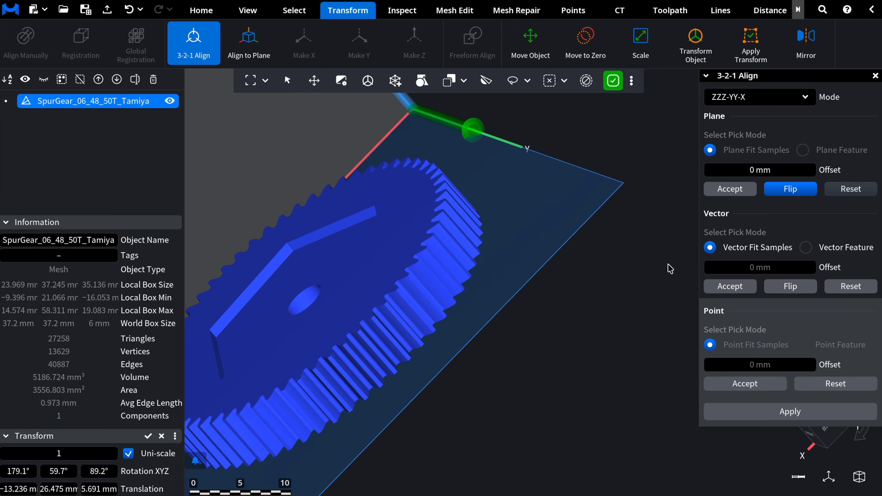
right_click_drag(539, 357, 692, 346)
middle_click_drag(557, 388, 552, 399)
scroll(552, 398, "up", 3)
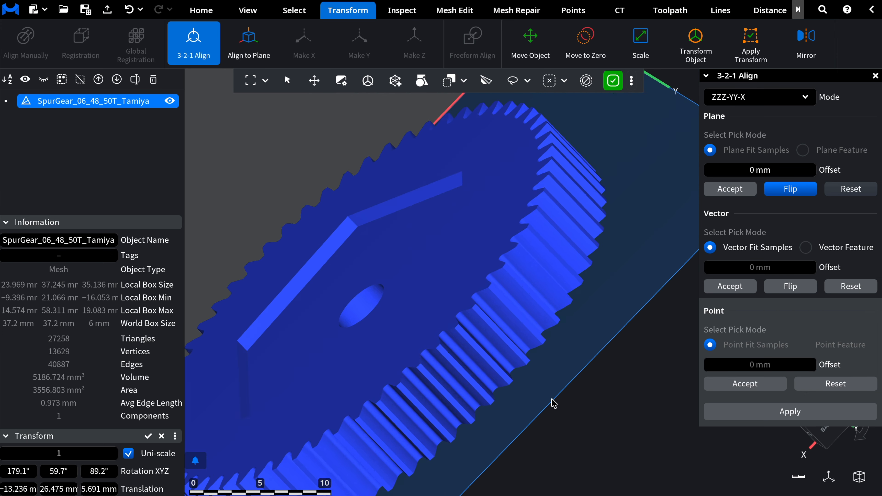
right_click_drag(552, 399, 671, 361)
left_click(412, 122)
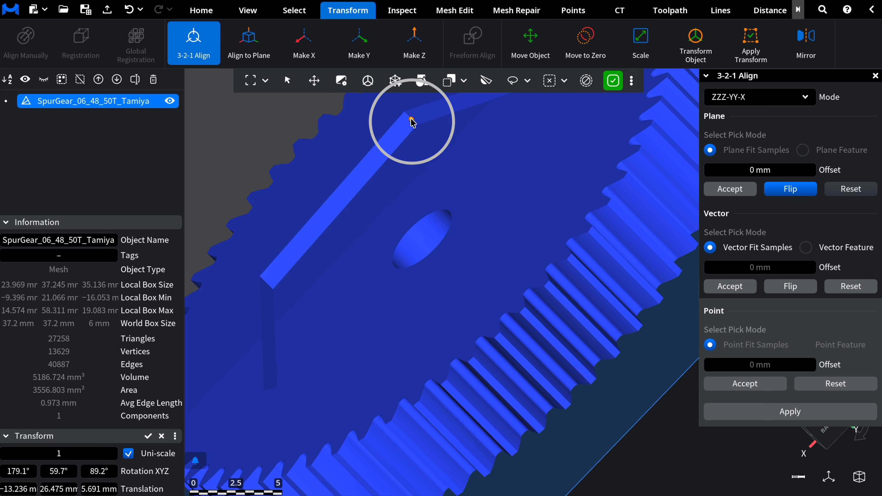
left_click(269, 287)
scroll(510, 388, "down", 10)
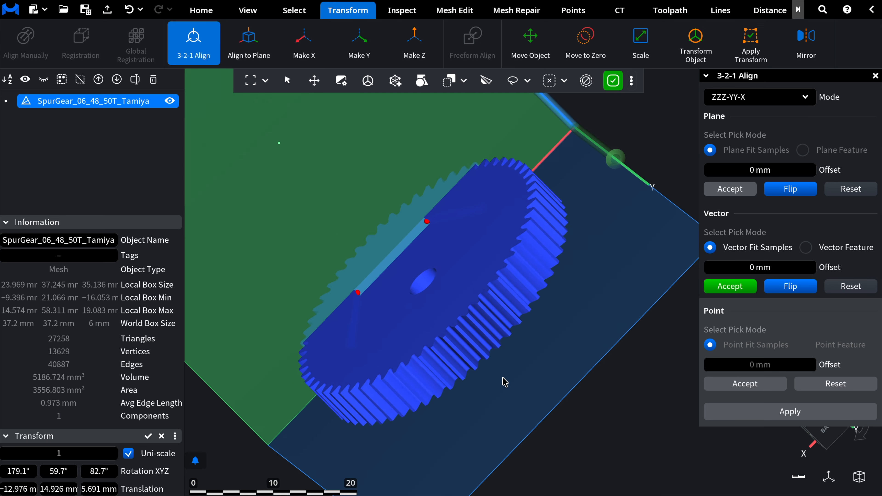
- Flip the vector direction to compare the opposite orientation and flip it back
right_click_drag(536, 393, 627, 345)
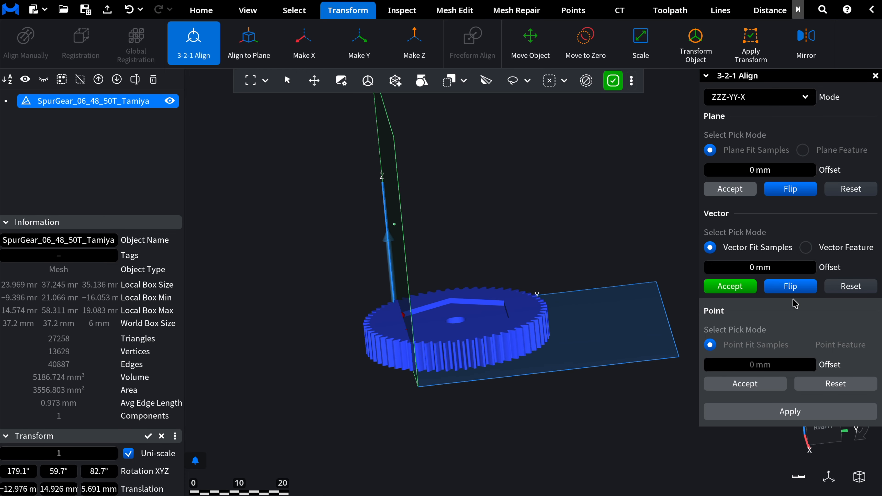
left_click(805, 290)
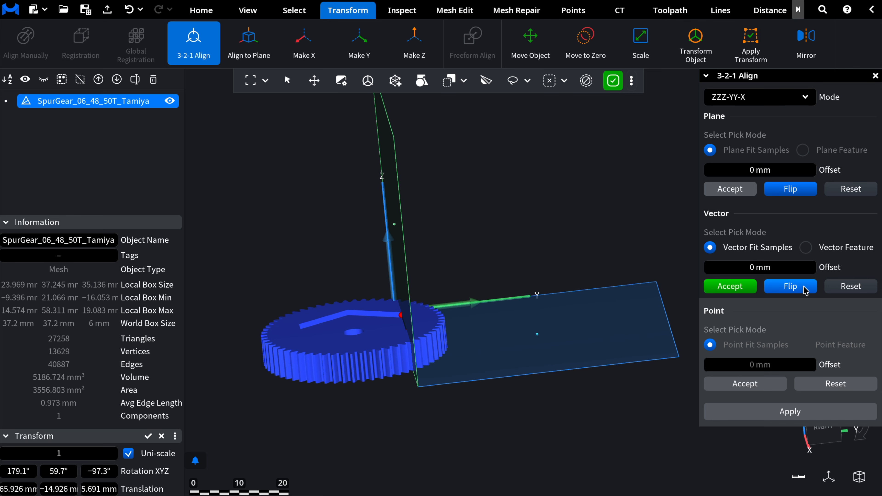
left_click(804, 290)
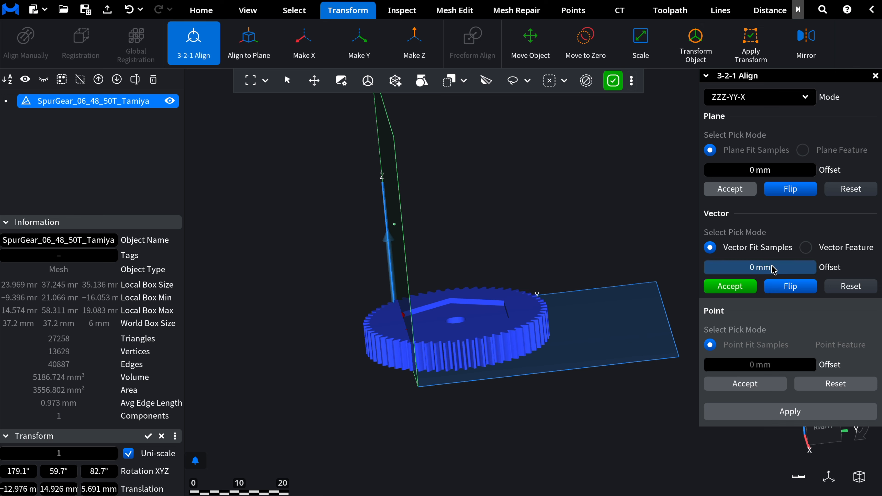
- Enter an 8 mm offset for the vector, refine it to 8.565 mm and accept the vector
left_click_drag(772, 267, 773, 270)
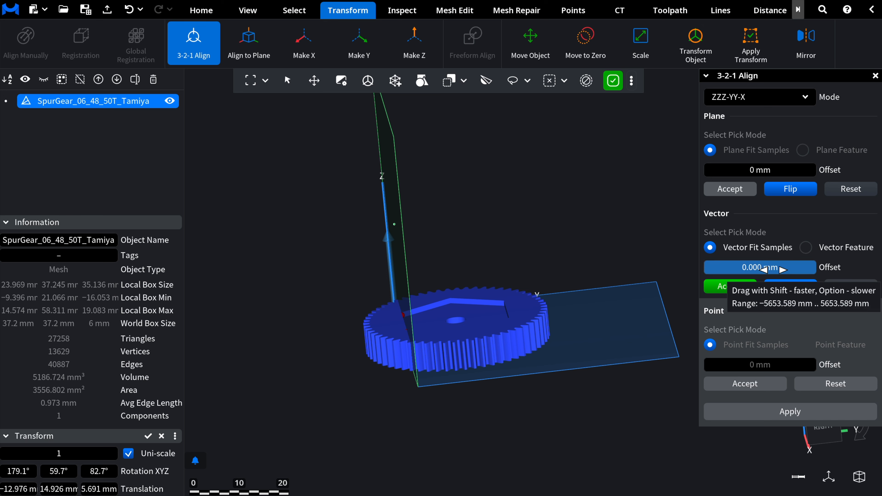
left_click(772, 268)
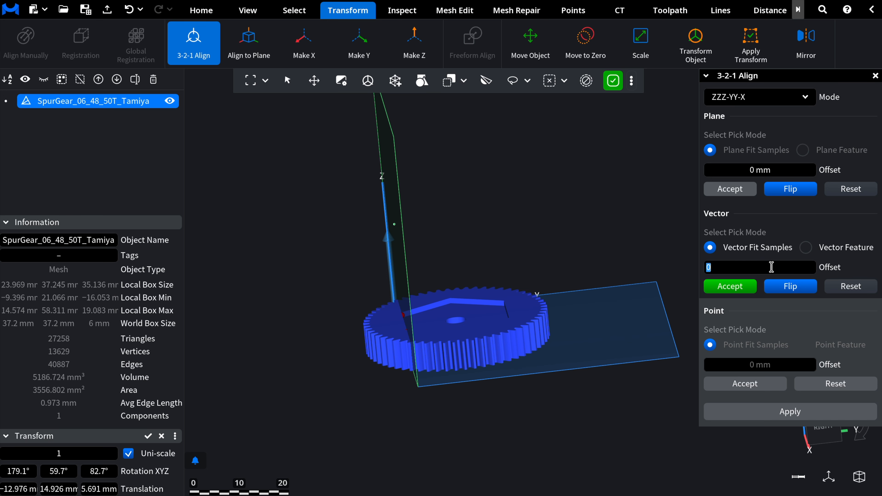
type("8")
left_click(448, 405)
middle_click_drag(448, 405, 461, 405)
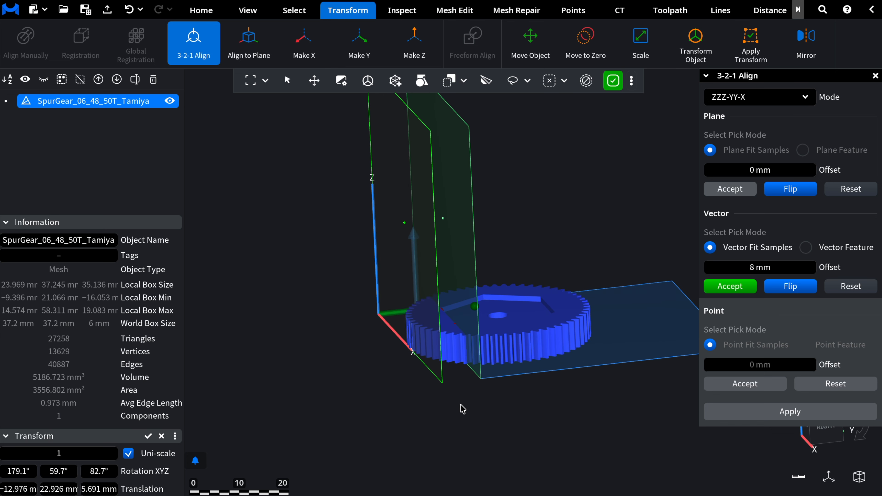
left_click_drag(743, 271, 745, 270)
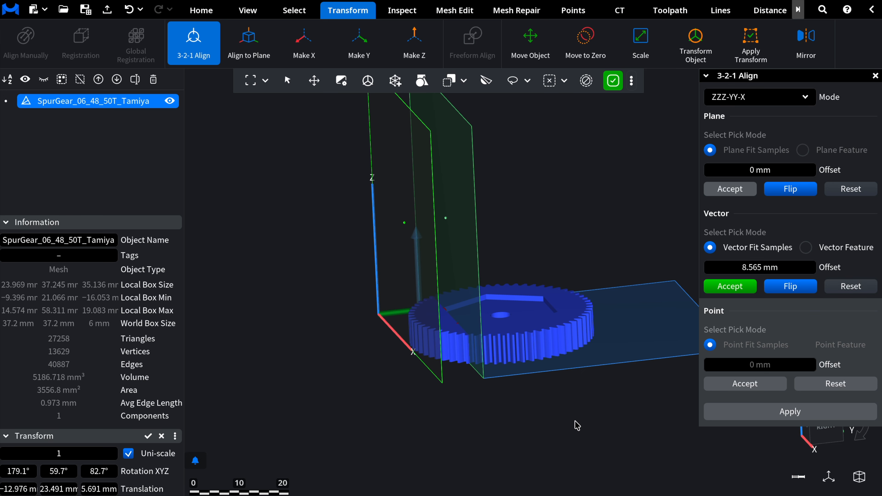
left_click(732, 288)
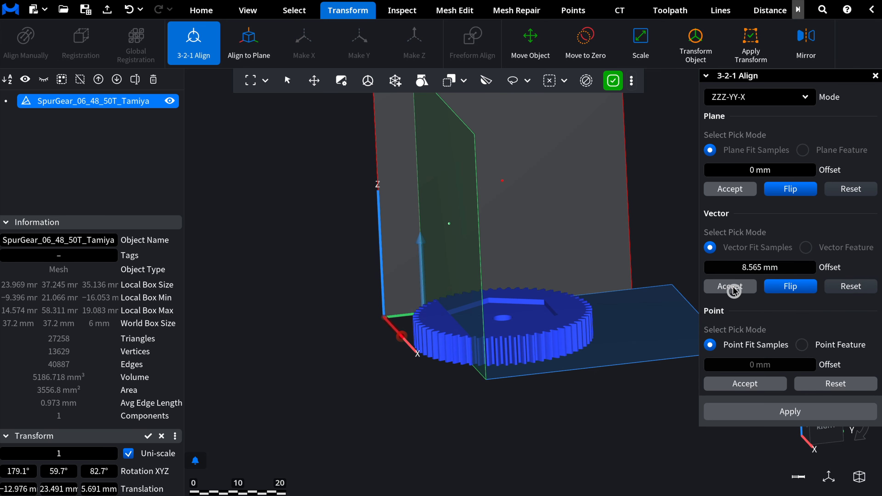
- Fit the alignment point with one sample on the gear's toothed rim and apply the 3-2-1 alignment
middle_click_drag(565, 421, 531, 495)
middle_click_drag(375, 308, 374, 351)
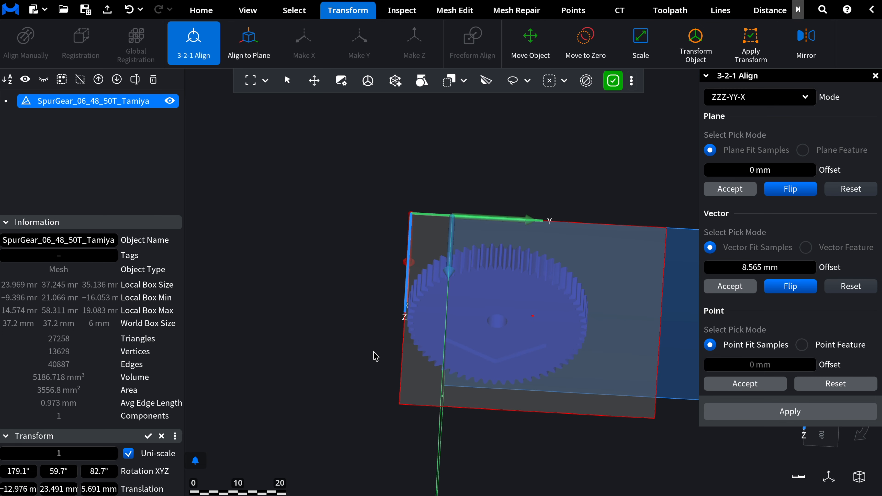
scroll(374, 351, "up", 3)
left_click(578, 214)
scroll(565, 295, "down", 3)
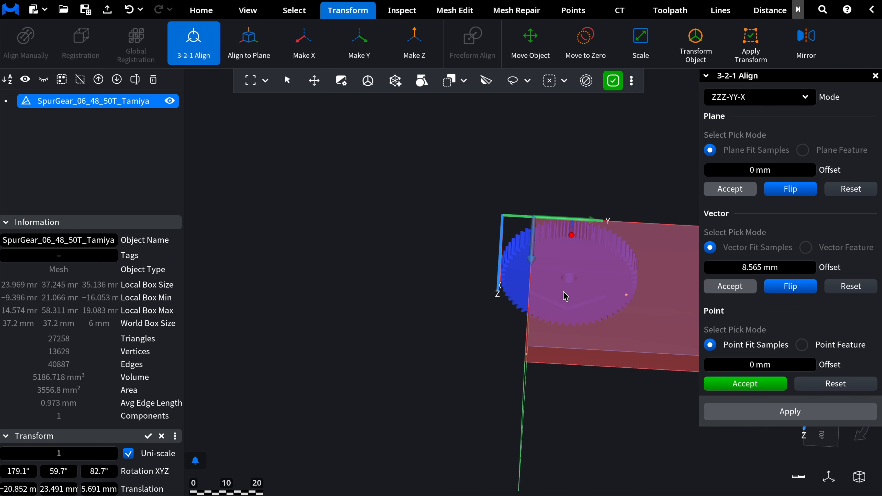
middle_click_drag(485, 339, 480, 193)
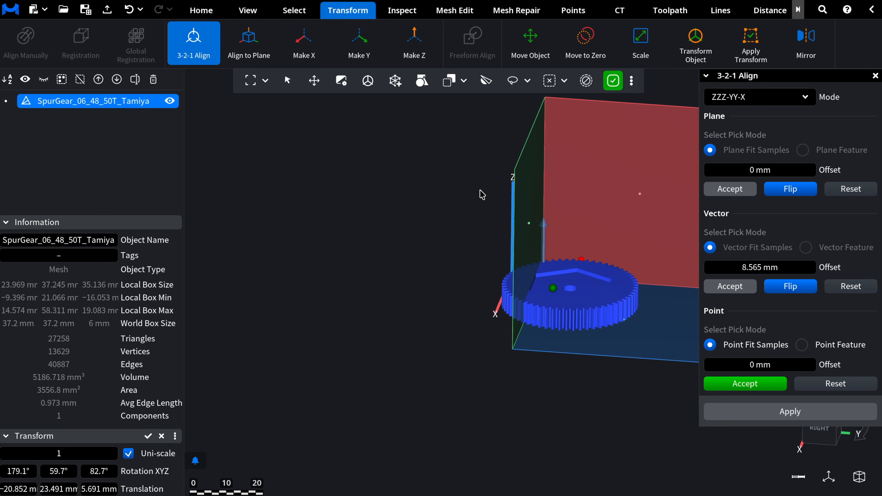
left_click(744, 385)
left_click(737, 414)
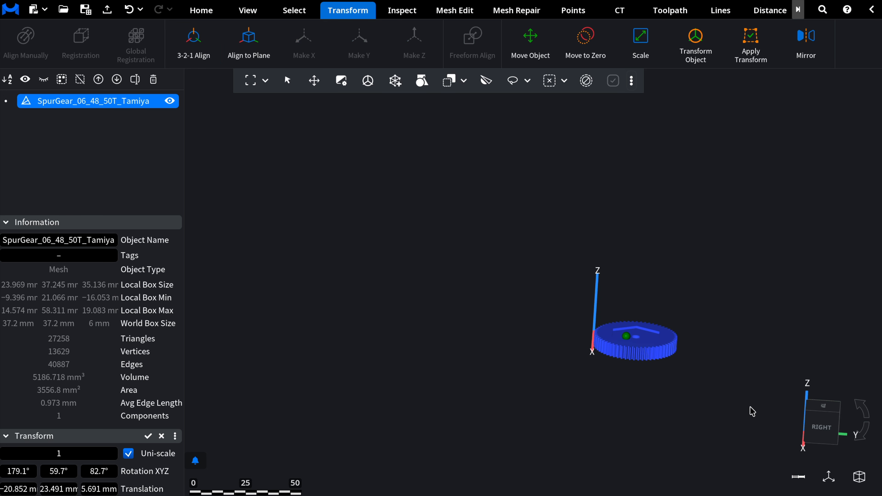
- Check the aligned gear against the axes in the right, back, left and front views
left_click(820, 431)
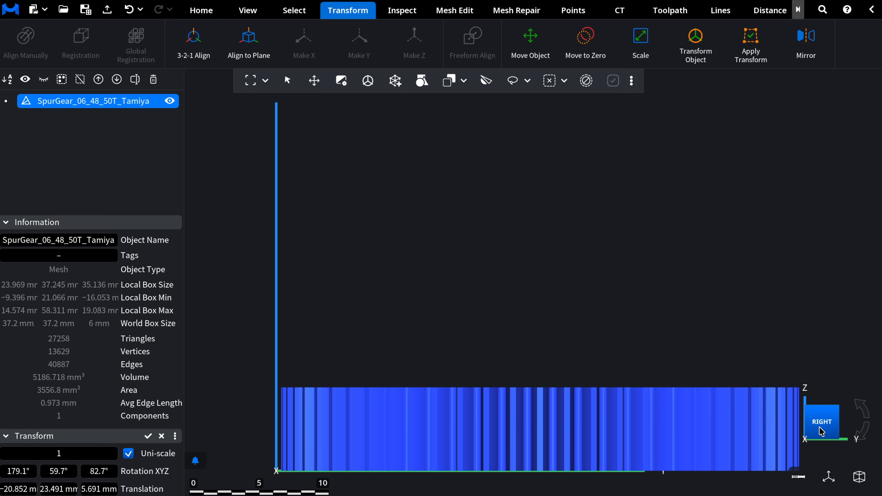
left_click(837, 428)
left_click(835, 424)
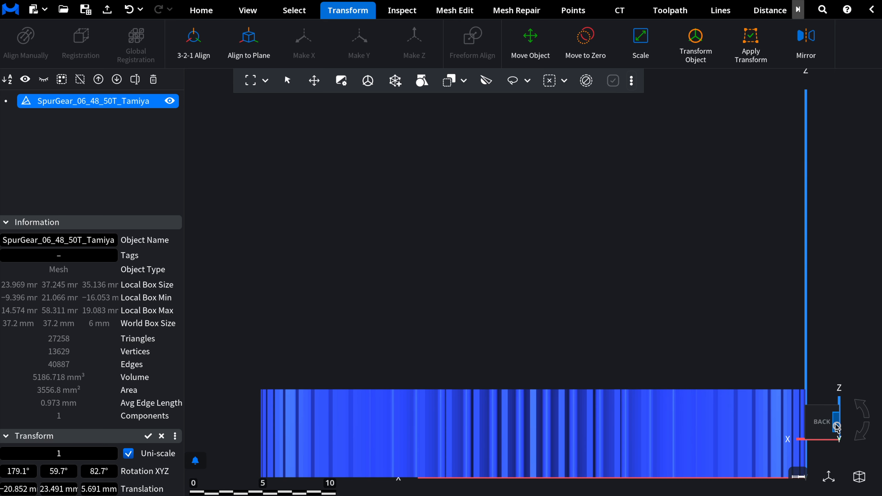
left_click(835, 424)
left_click(835, 423)
left_click(837, 428)
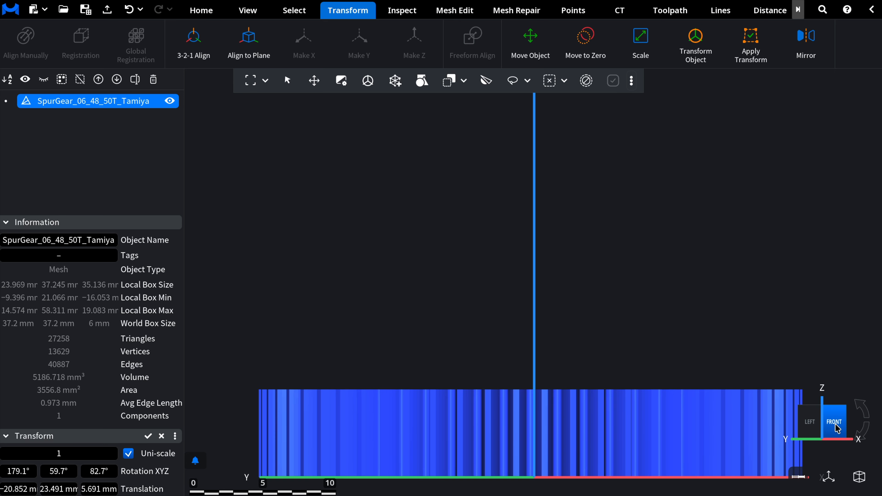
left_click(837, 428)
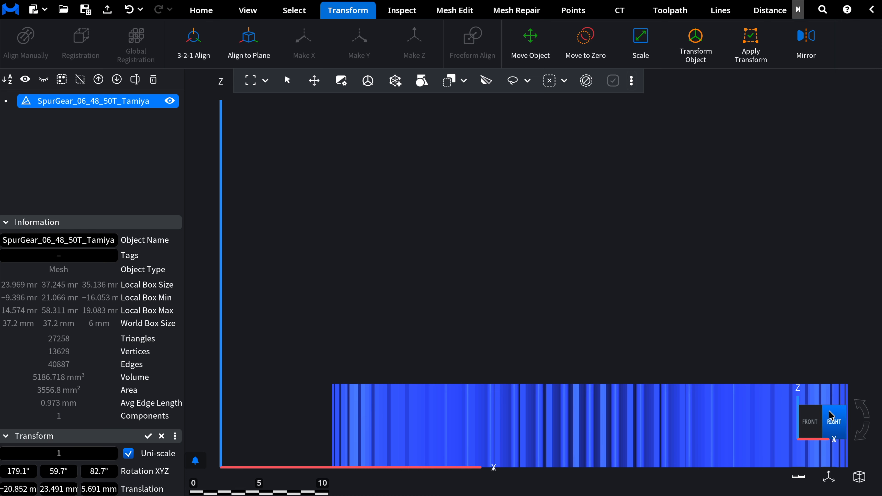
- Examine the gear's alignment to the origin and axes in the top, bottom and angled 3D views
left_click(833, 413)
left_click(824, 417)
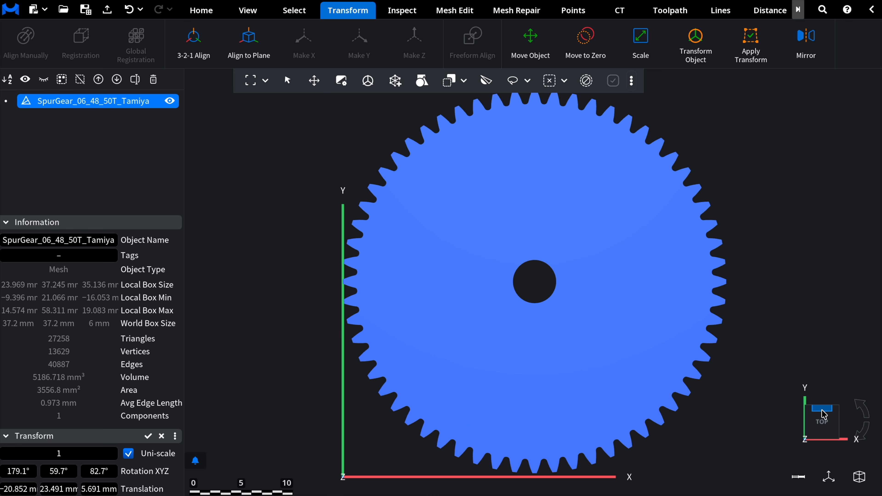
left_click(823, 437)
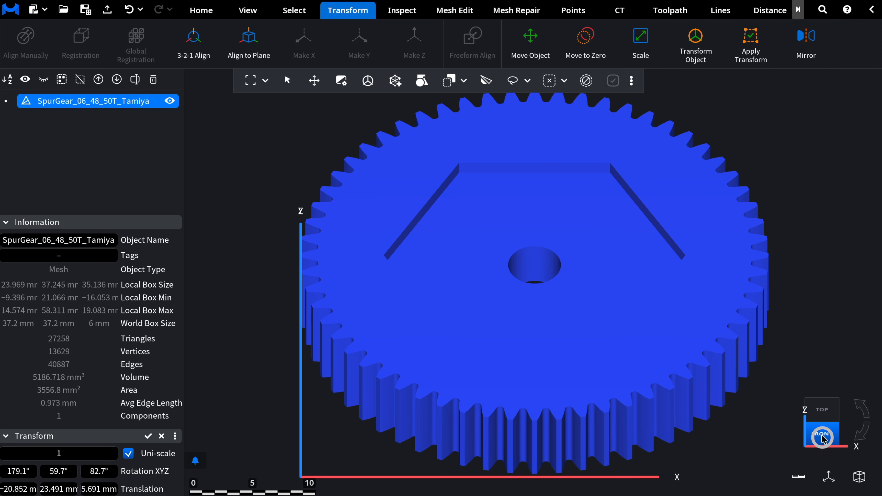
left_click(823, 438)
left_click(822, 439)
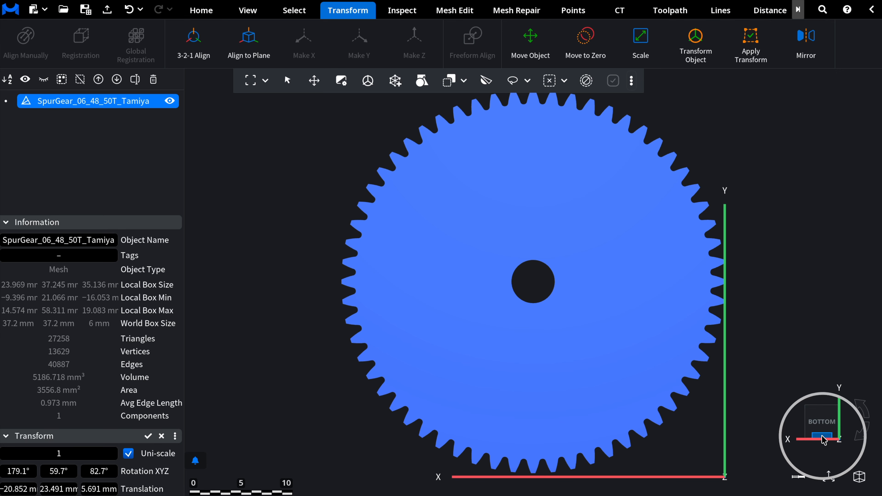
left_click(861, 434)
left_click(861, 406)
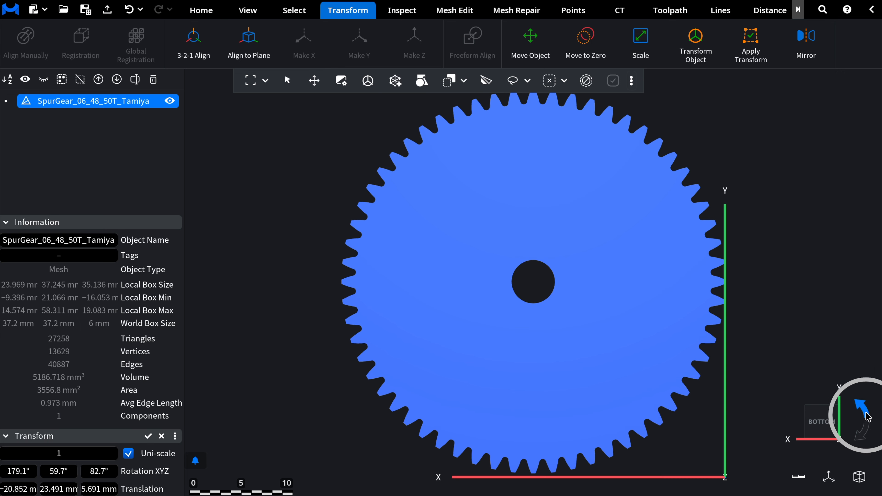
scroll(743, 371, "down", 3)
middle_click_drag(775, 322, 854, 355)
middle_click_drag(500, 451, 560, 396)
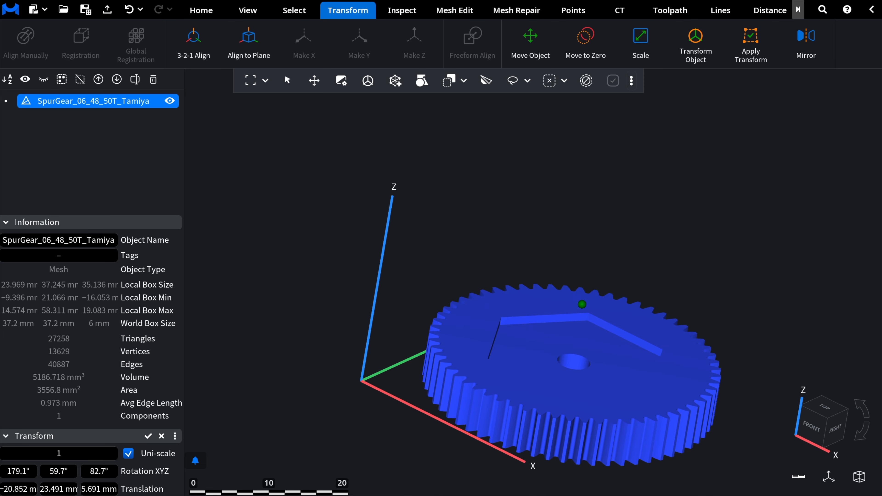
middle_click_drag(261, 412, 251, 343)
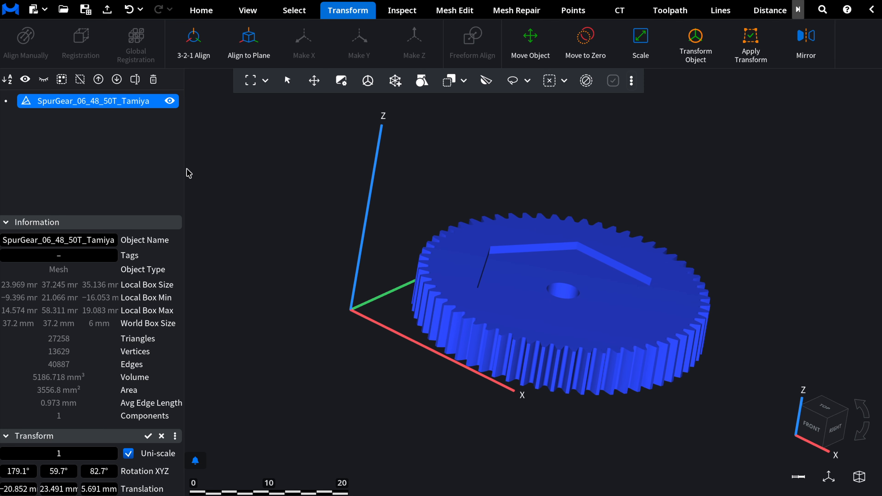
- Undo the point, vector and plane alignment of the gear, back to its unaligned placement
left_click(128, 14)
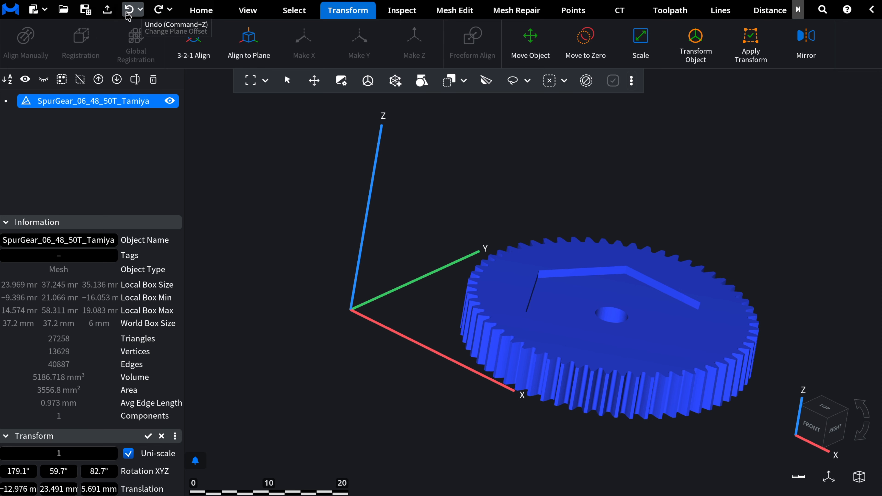
left_click(128, 14)
left_click(128, 14)
left_click(128, 14)
left_click(128, 14)
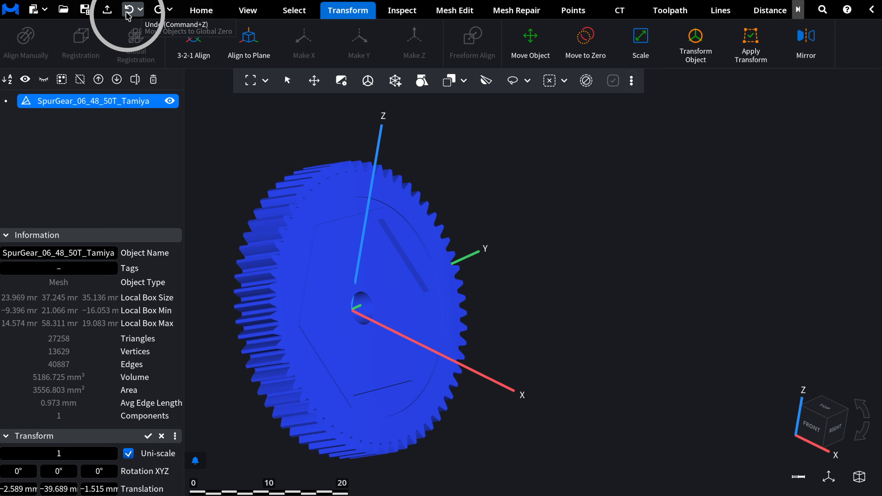
- Undo the gear's last move to the global origin
left_click(128, 14)
middle_click_drag(346, 260, 316, 250)
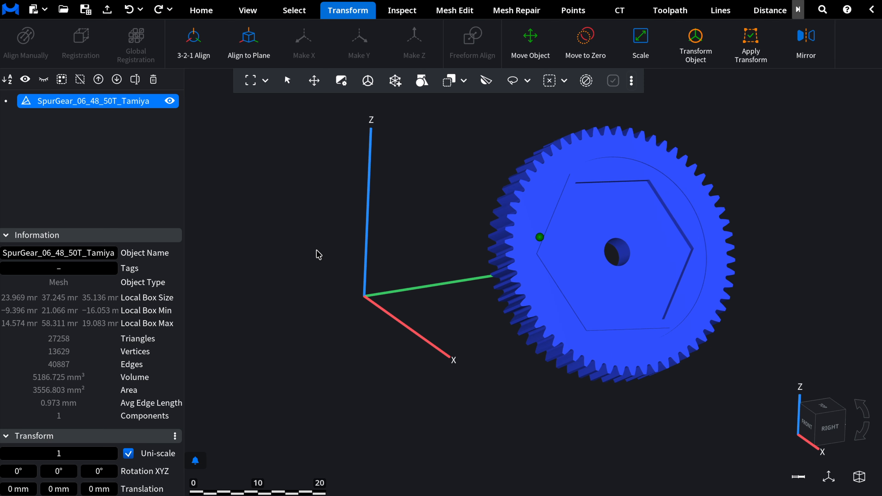
- Create a plane feature from three points picked on the gear face just outside corners of the hexagonal recess, and refine it
left_click(403, 10)
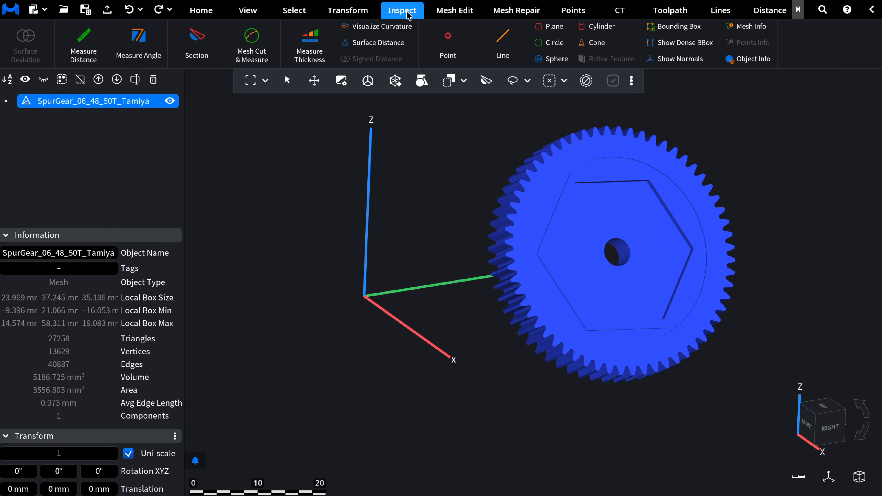
middle_click_drag(755, 186, 738, 187)
scroll(738, 188, "up", 6)
middle_click_drag(297, 218, 286, 220)
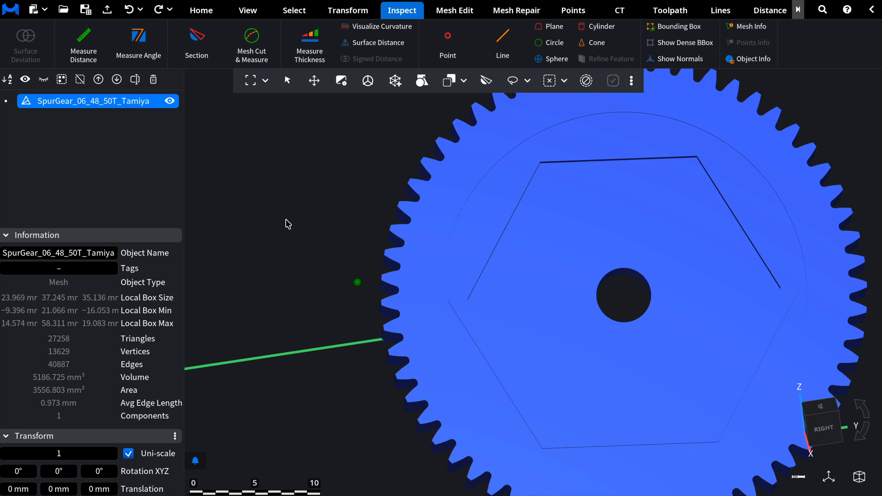
left_click(563, 26)
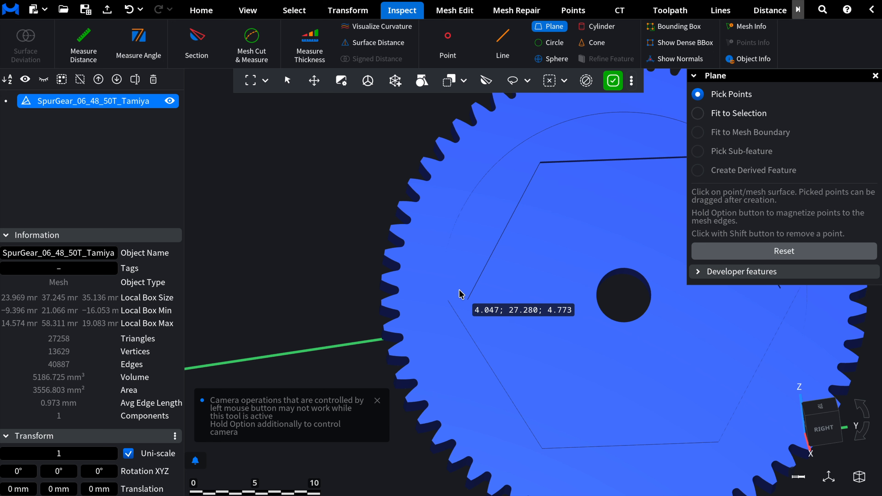
left_click(465, 291)
left_click(540, 156)
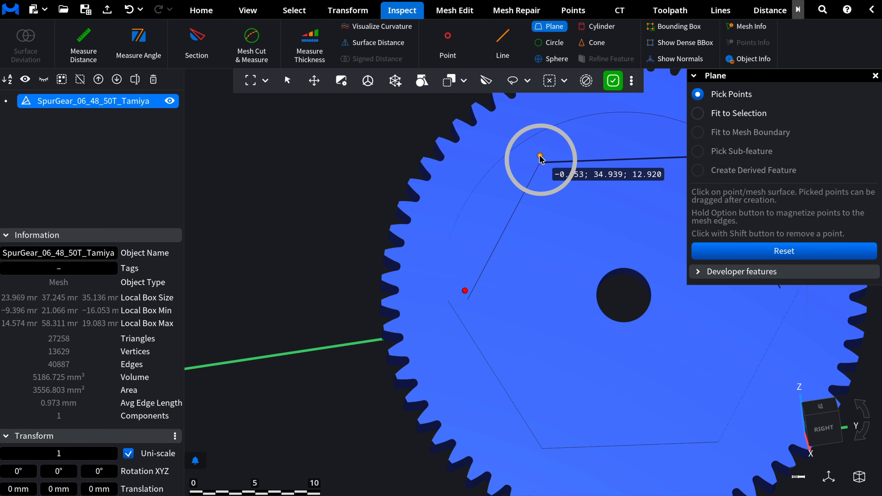
left_click(544, 436)
left_click(739, 378)
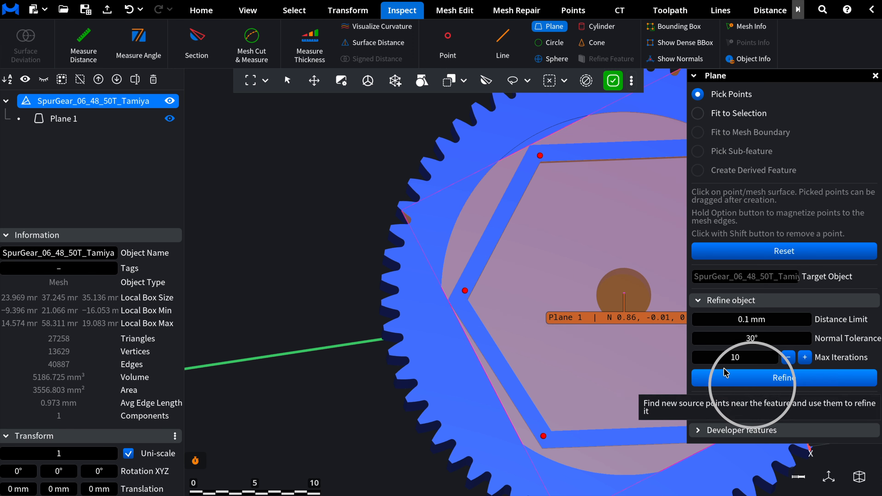
- Create a line feature along one side of the gear's hexagonal recess by picking two adjacent corners
scroll(227, 257, "down", 6)
middle_click_drag(582, 189, 623, 179)
left_click(502, 46)
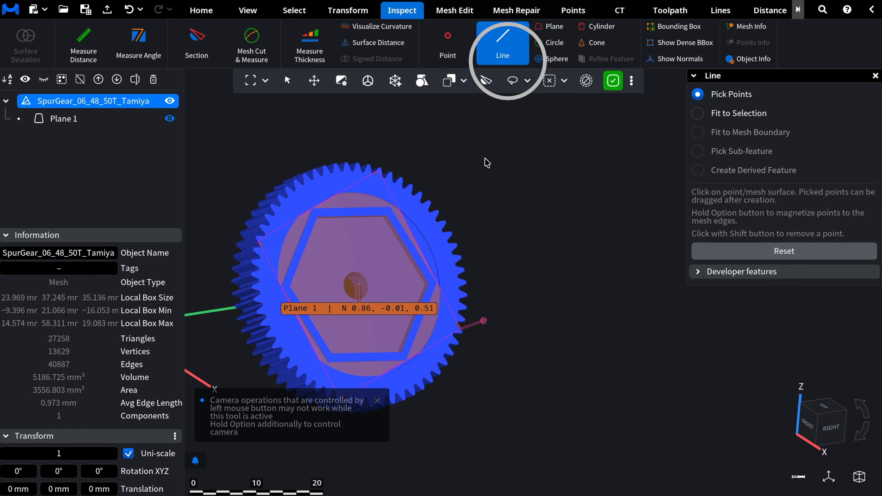
middle_click_drag(476, 245, 635, 205)
scroll(620, 237, "up", 6)
left_click(353, 174)
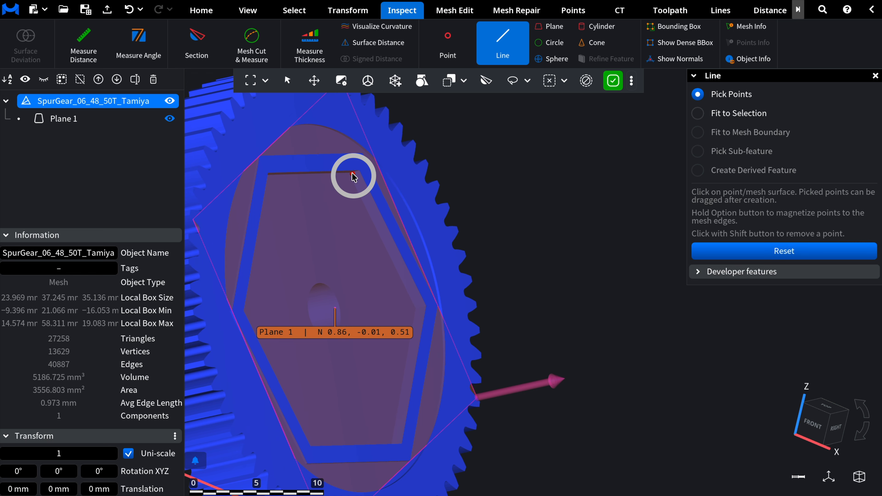
left_click(422, 313)
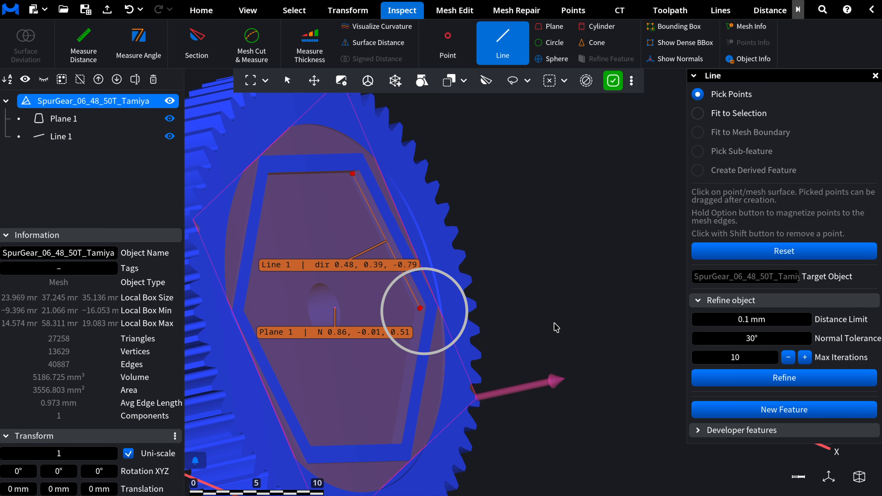
scroll(559, 329, "down", 3)
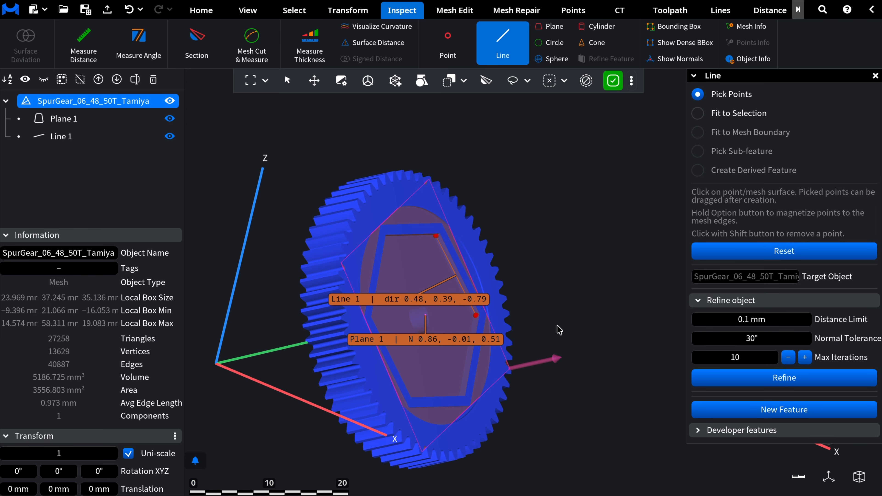
left_click(875, 76)
- Create a point feature on the gear's toothed rim
left_click(450, 57)
mouse_move(297, 217)
middle_mouse_down()
mouse_move(300, 209)
mouse_move(309, 217)
middle_mouse_up()
left_click(283, 219)
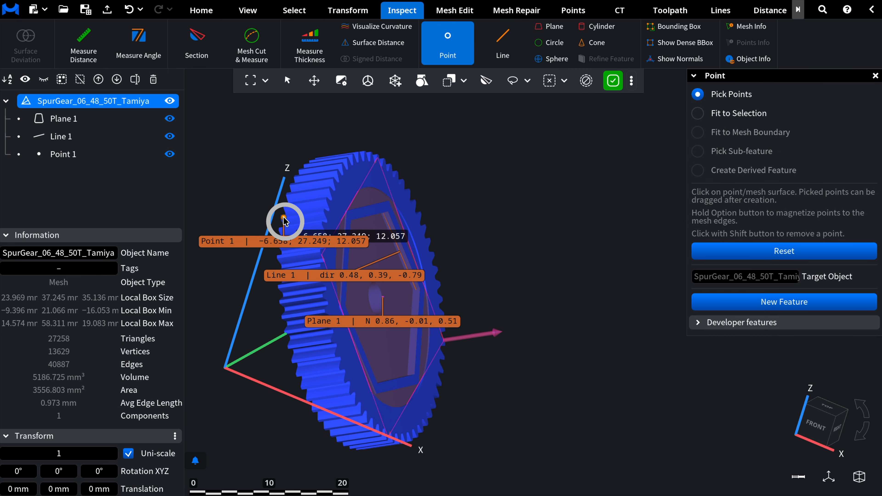
left_click(875, 77)
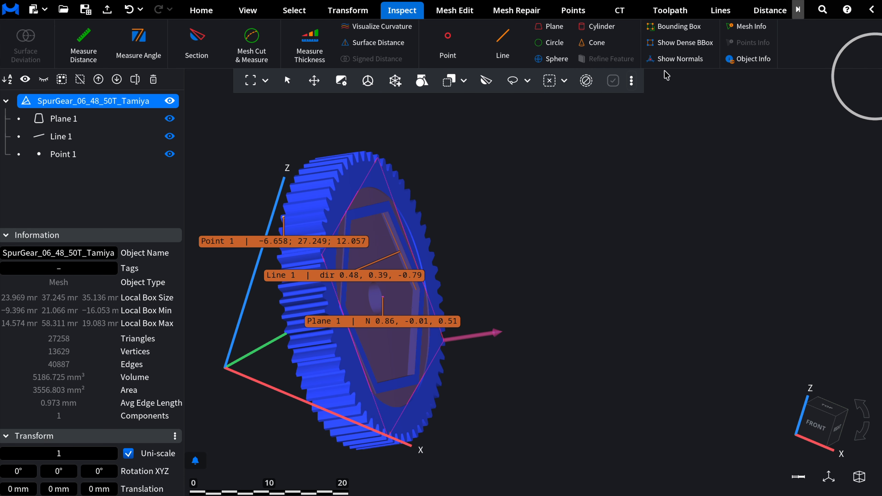
- Start a 3-2-1 Align in ZZZ-YY-X mode using Plane Feature, pick Plane 1 and accept the plane alignment
left_click(357, 12)
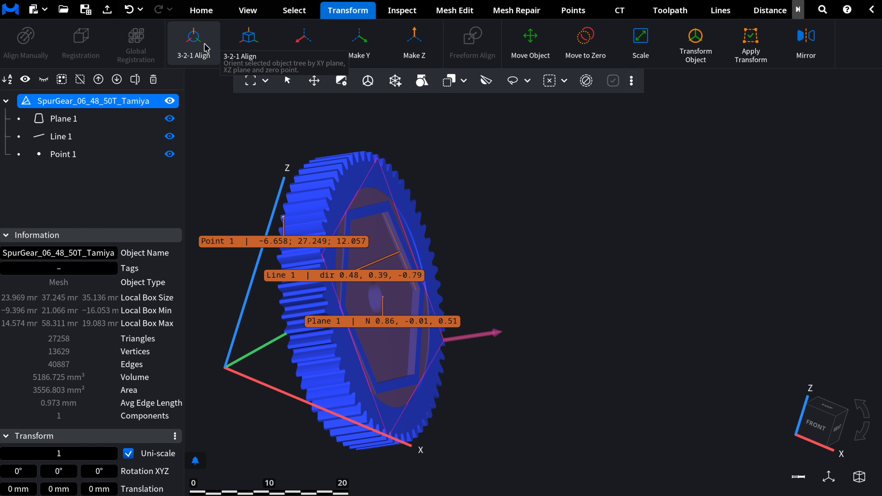
left_click(195, 40)
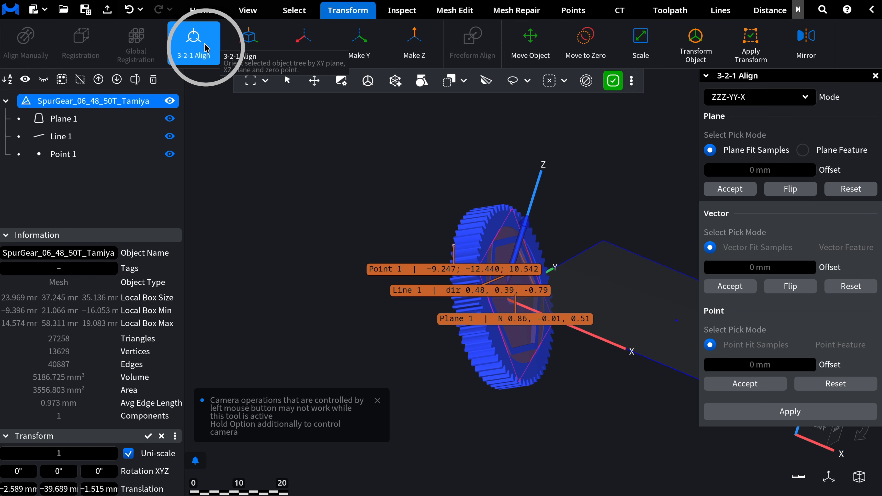
left_click(839, 150)
scroll(595, 193, "up", 5)
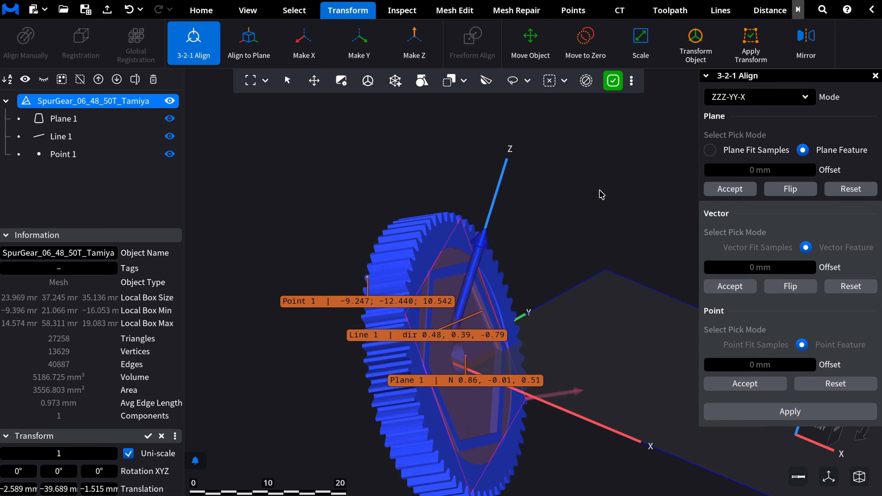
right_click_drag(590, 195, 552, 198)
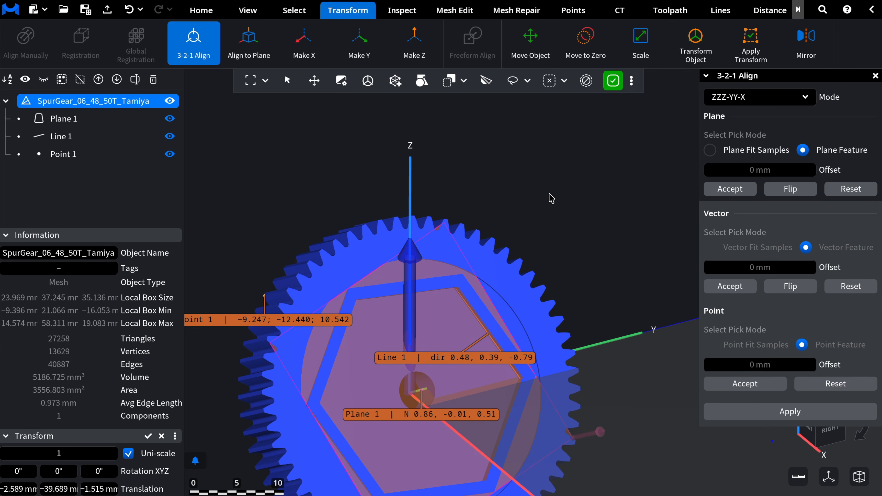
left_click(435, 323)
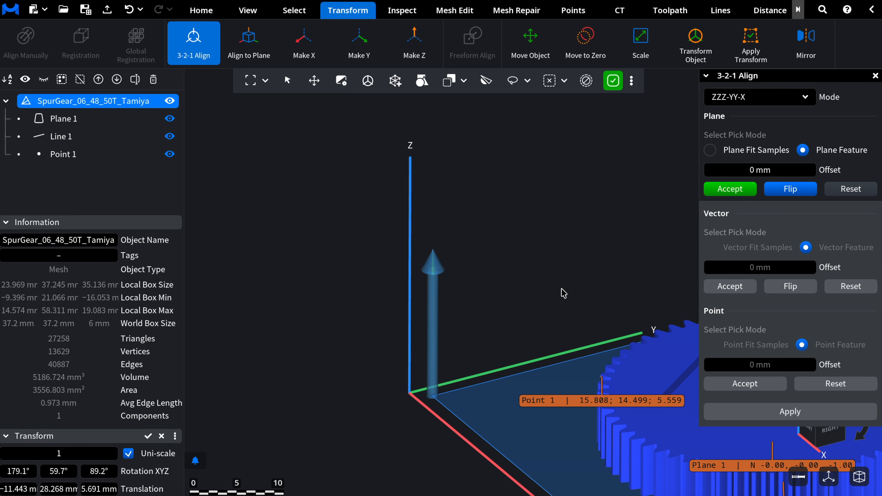
left_click(741, 190)
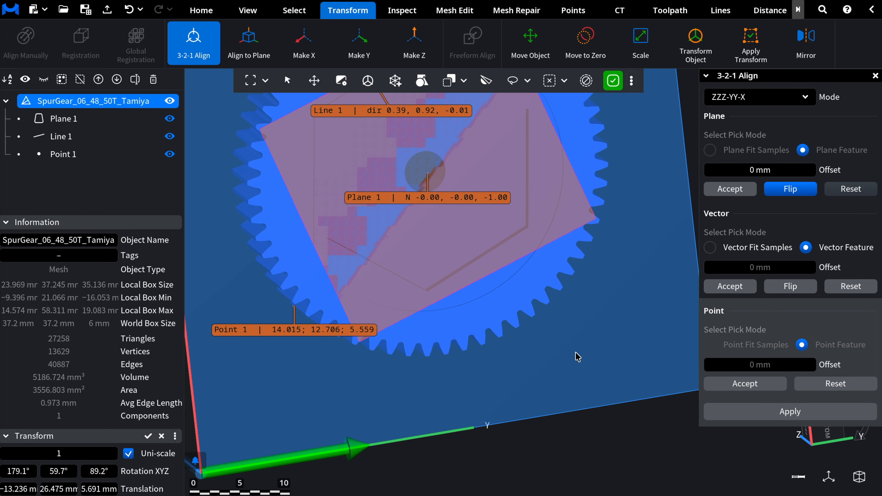
- Use Line 1 as the vector feature for the 3-2-1 alignment and accept it
left_click(387, 110)
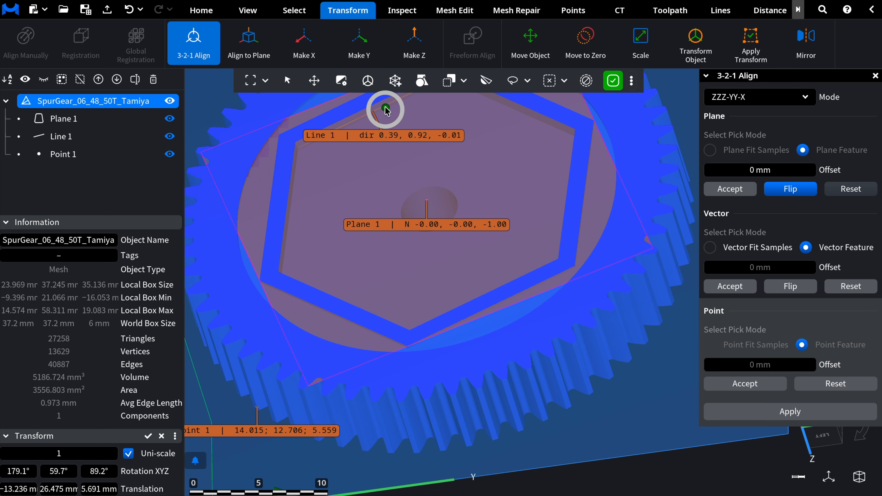
scroll(387, 110, "up", 4)
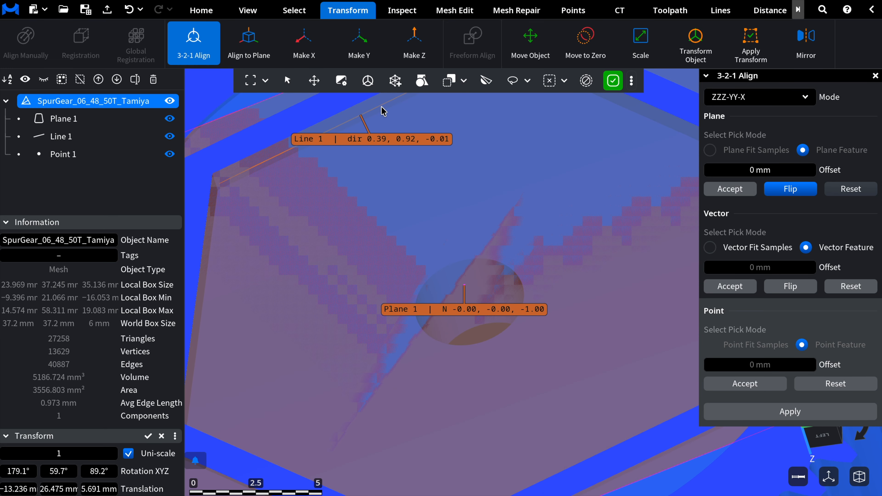
left_click(375, 112)
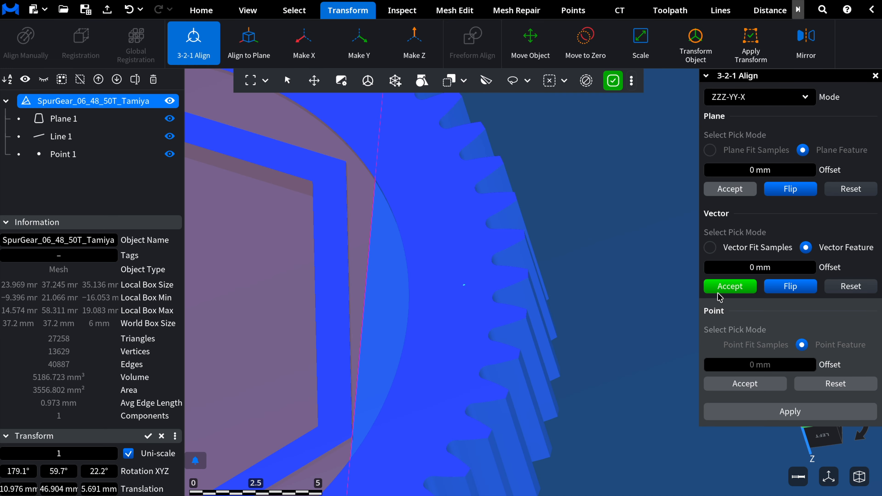
left_click(728, 287)
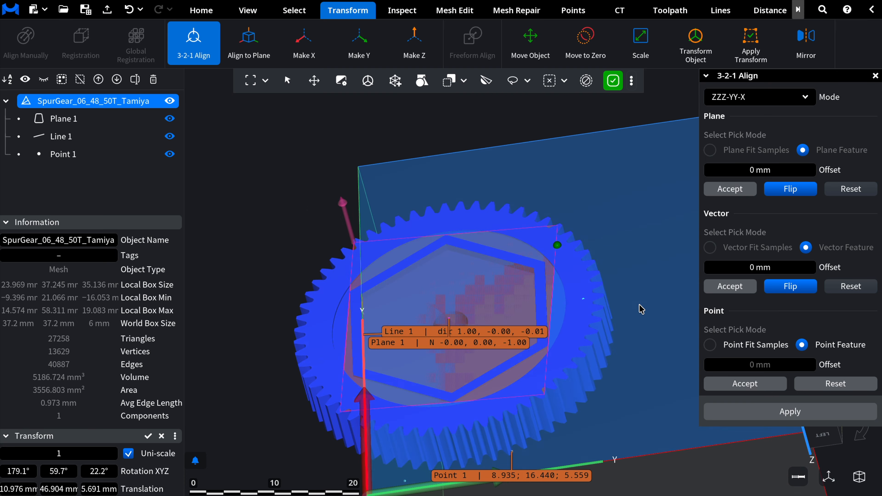
- Use Point 1 as the point feature, accept it and apply the 3-2-1 alignment to the gear
scroll(528, 478, "up", 1)
scroll(525, 476, "up", 1)
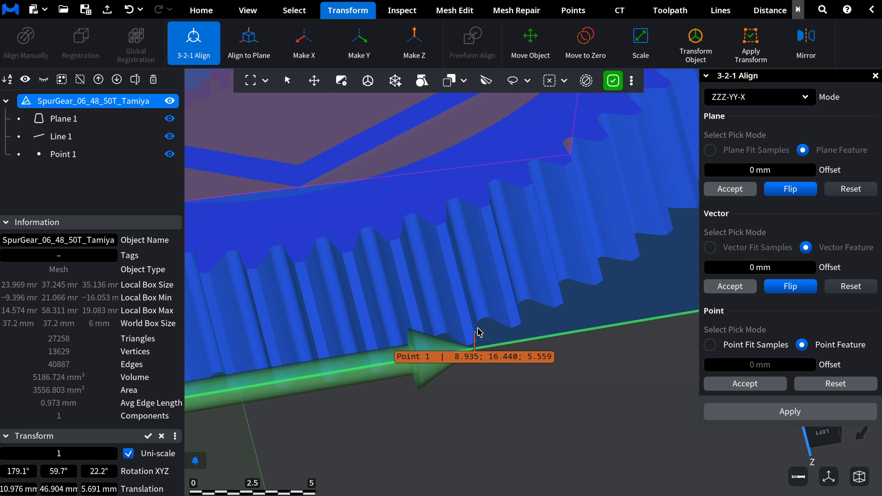
left_click(477, 335)
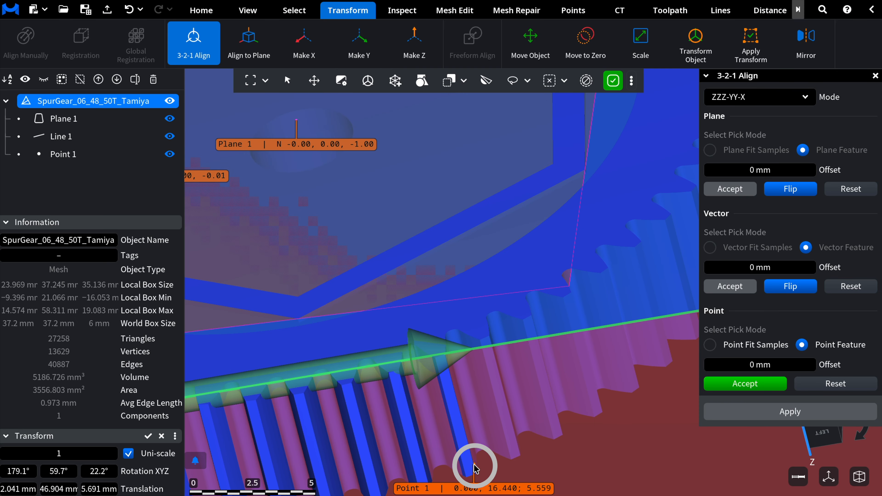
left_click(737, 383)
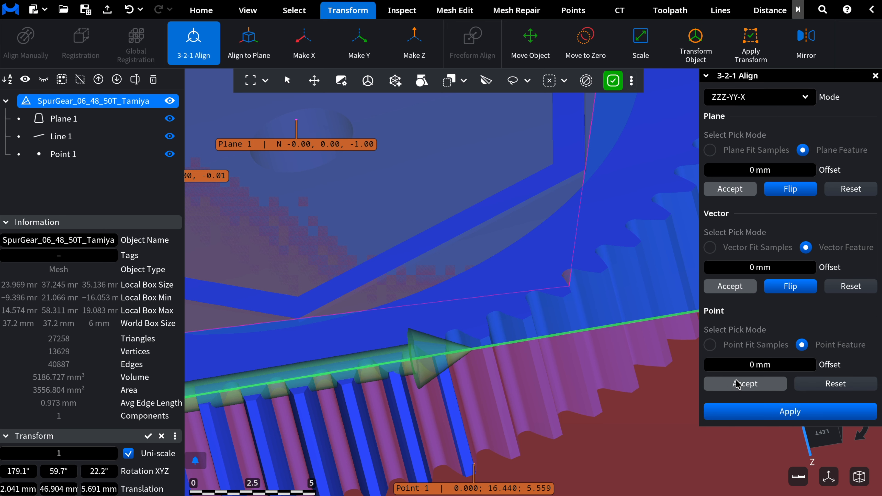
left_click(748, 410)
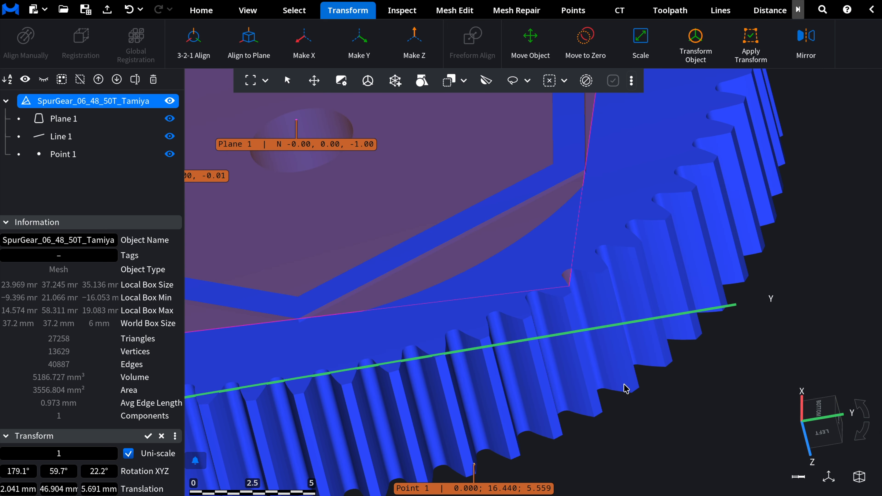
- Hide Plane 1, Line 1 and Point 1, and view the aligned gear from above
scroll(625, 388, "down", 5)
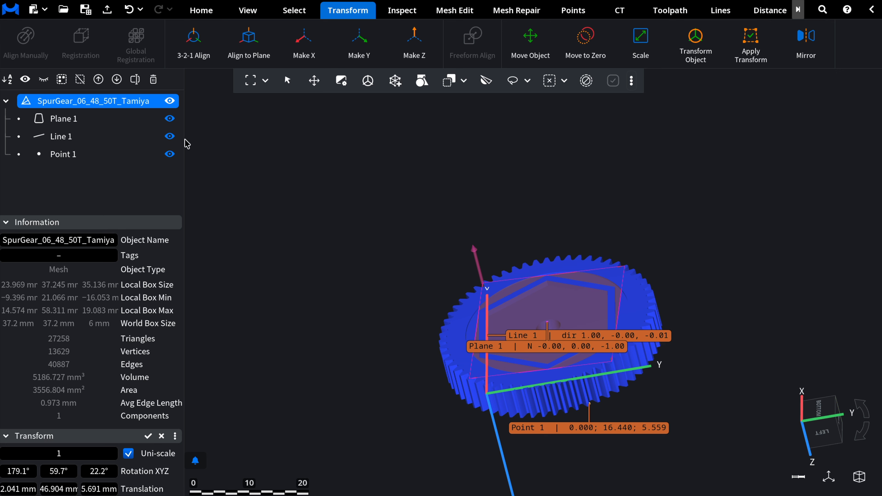
left_click(169, 119)
left_click(169, 136)
left_click(170, 154)
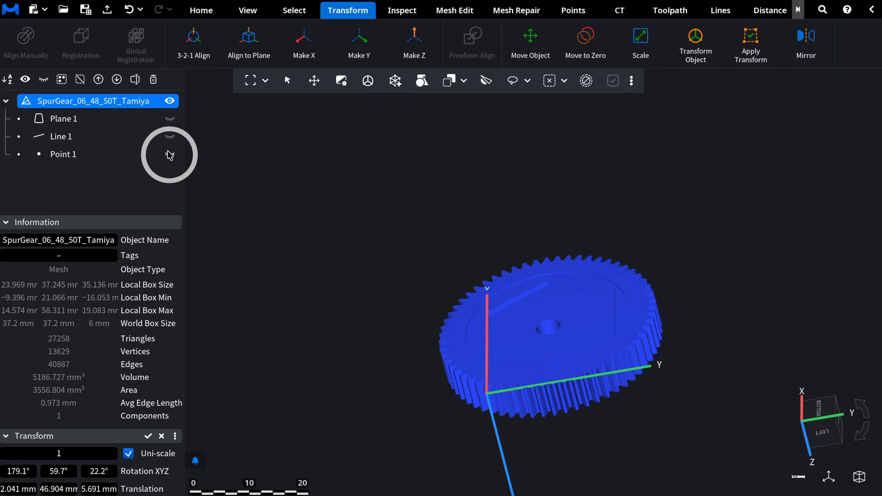
right_click_drag(329, 233, 577, 403)
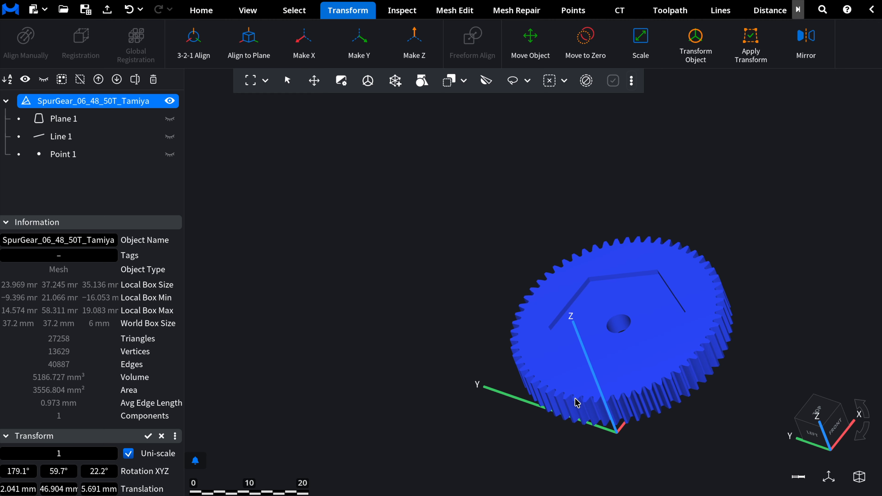